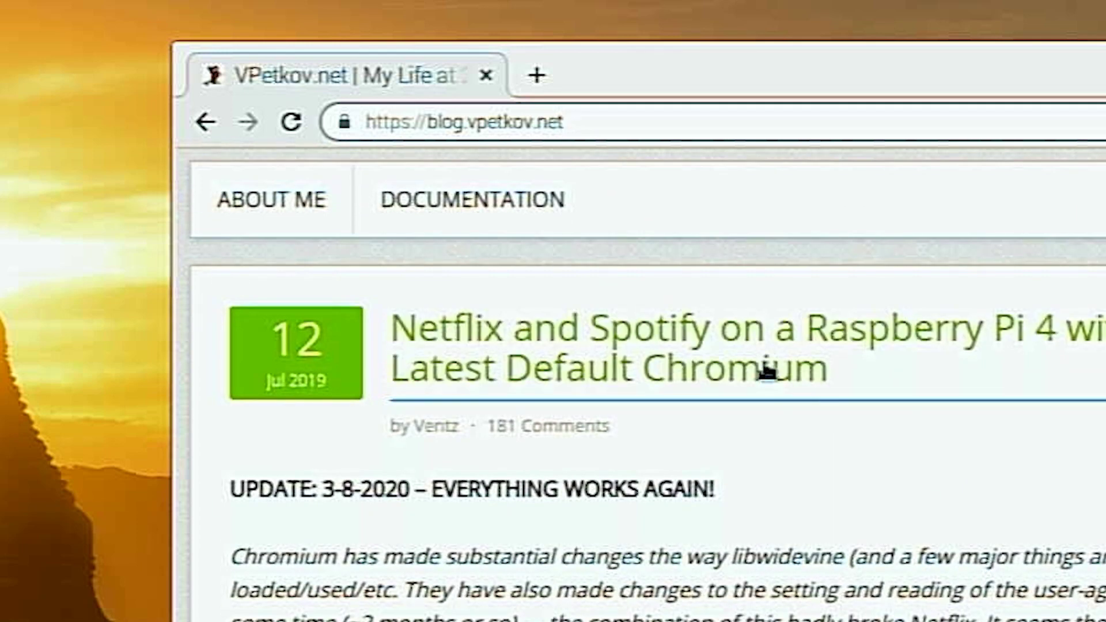
Step: Open the Netflix and Spotify Raspberry Pi 4 article, scroll to step 1's commands, and shift the window right
left_click(704, 368)
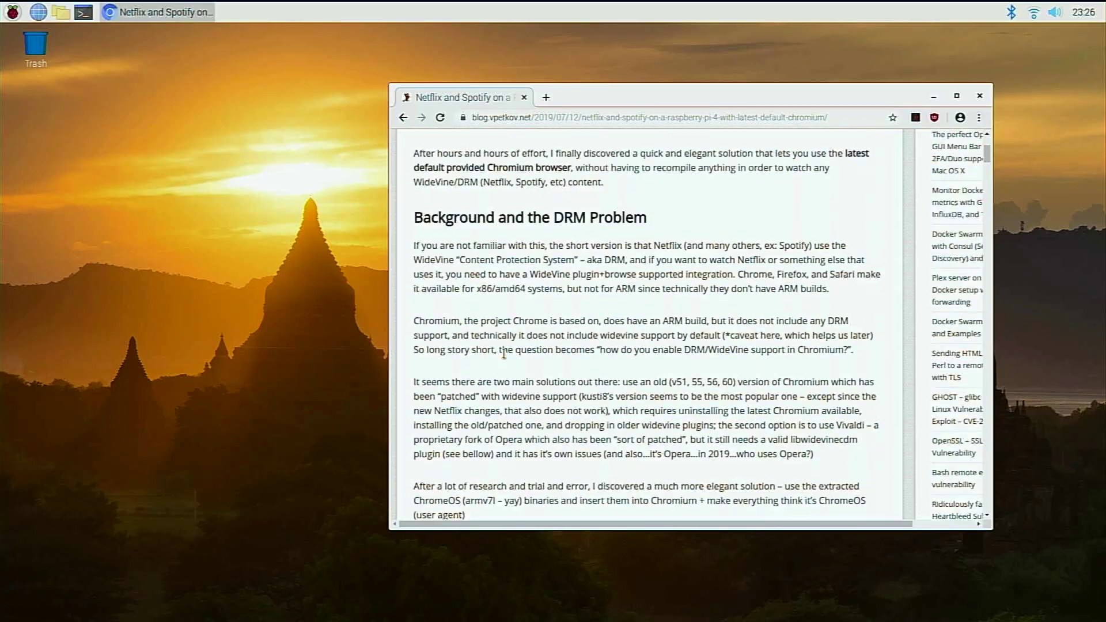
scroll(504, 354, "down", 6)
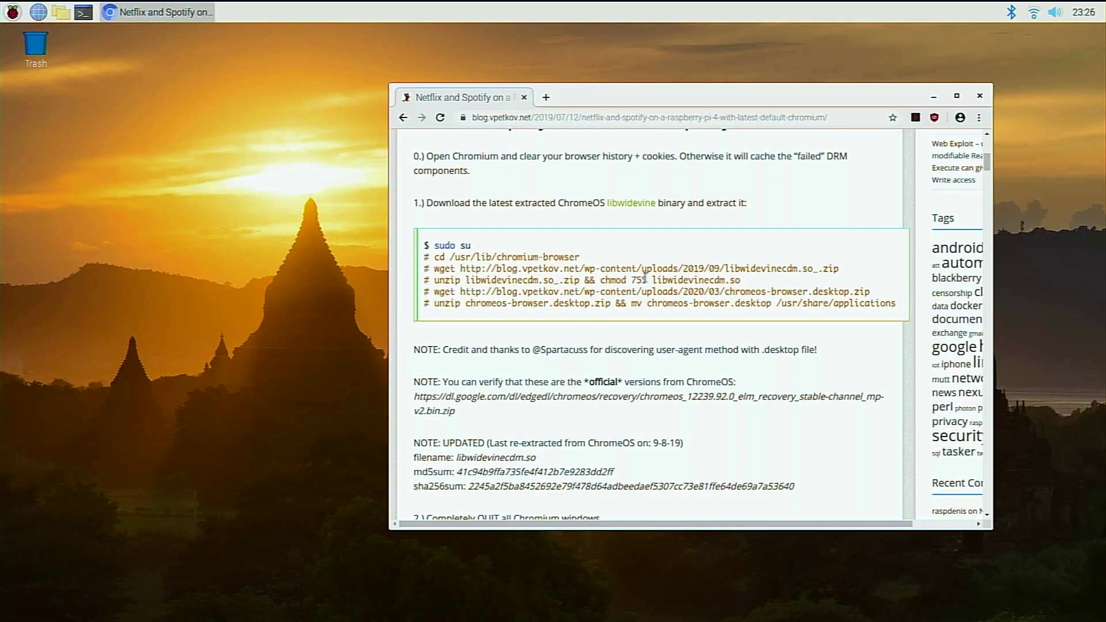
left_click_drag(677, 94, 770, 98)
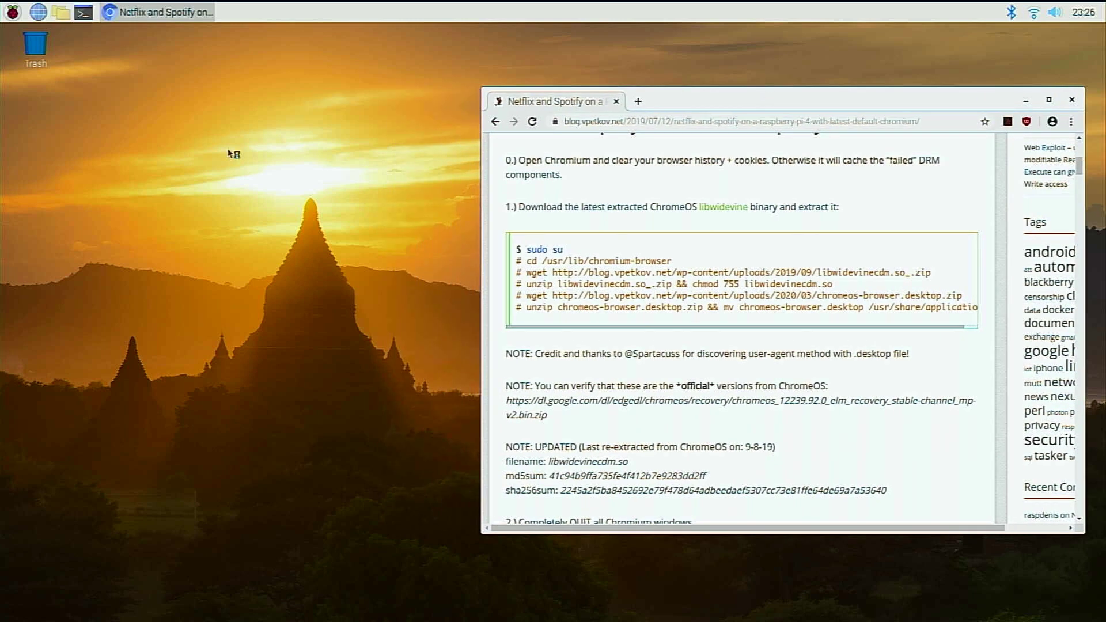
Step: Enlarge the terminal text and change into the Downloads folder
key("ctrl+plus")
type("cd Downloads/")
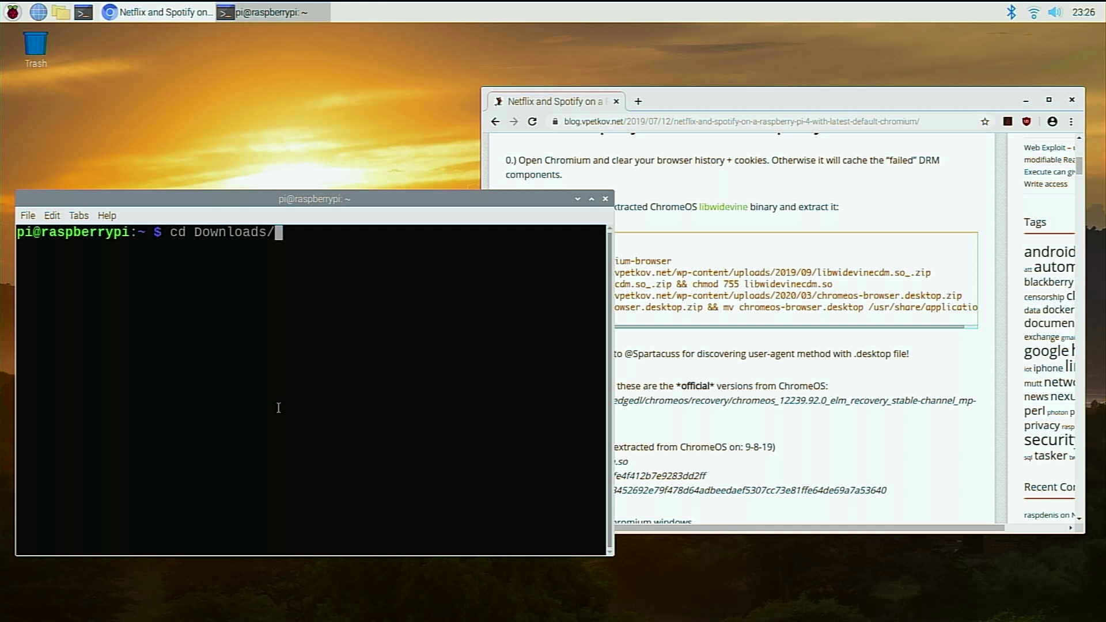
key("Return")
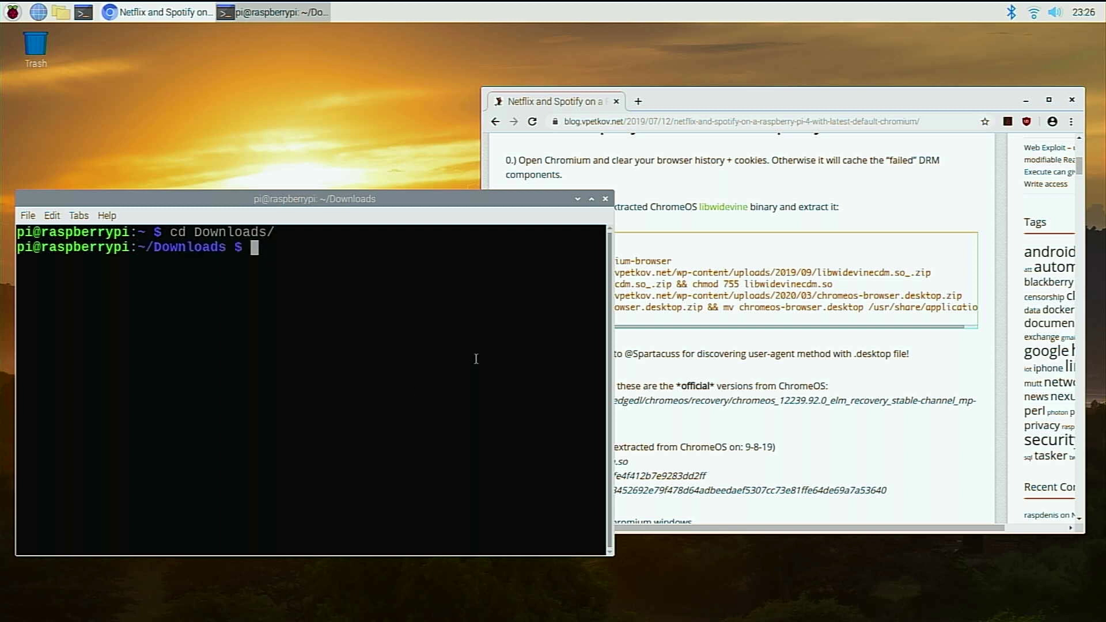
Step: Copy the libwidevinecdm wget command from the article and run it to download libwidevinecdm.so_.zip
left_click_drag(940, 273, 655, 272)
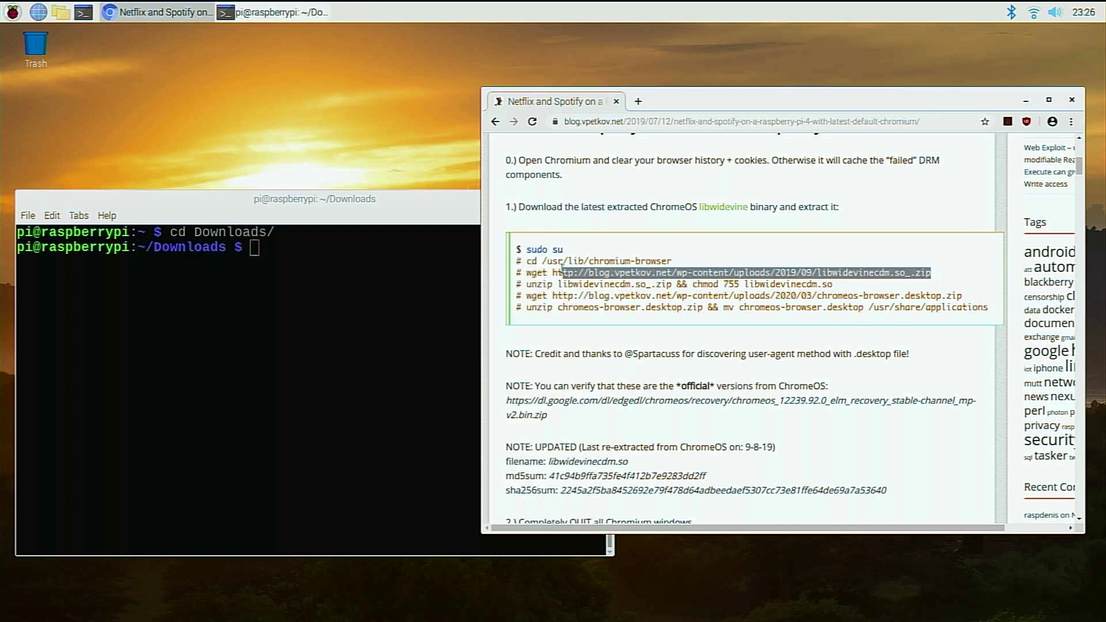
right_click(527, 272)
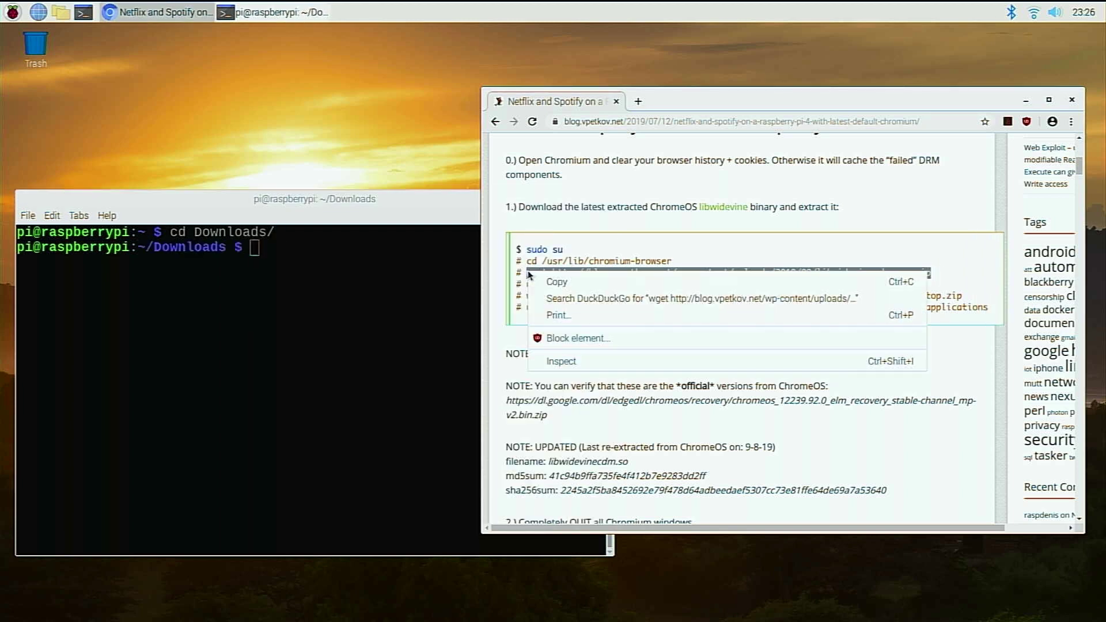
left_click(547, 285)
left_click(276, 275)
right_click(276, 274)
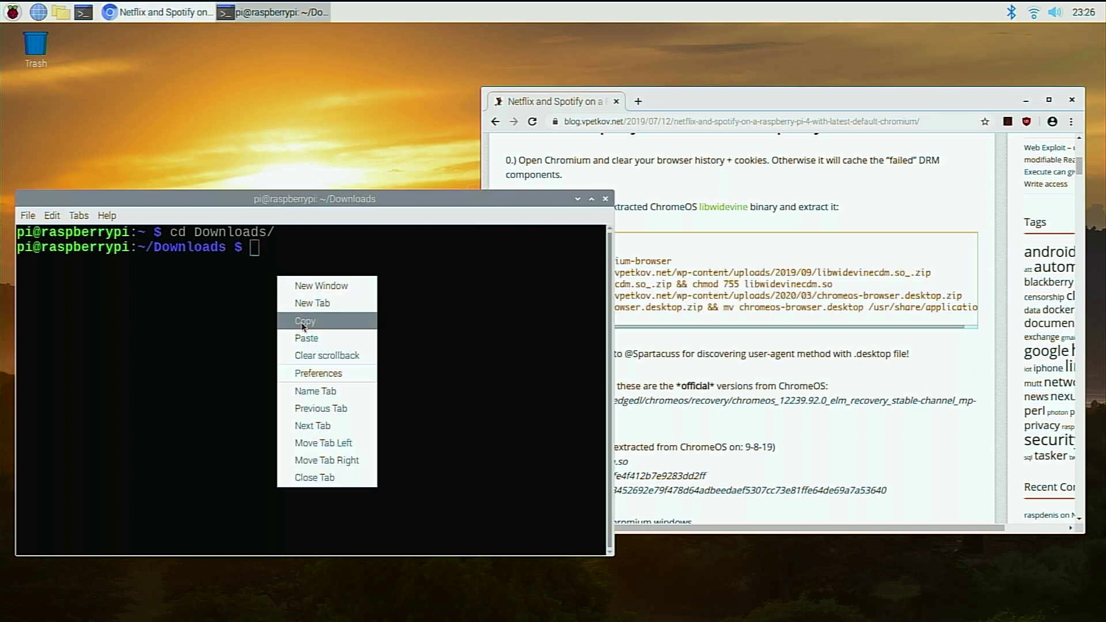
left_click(307, 339)
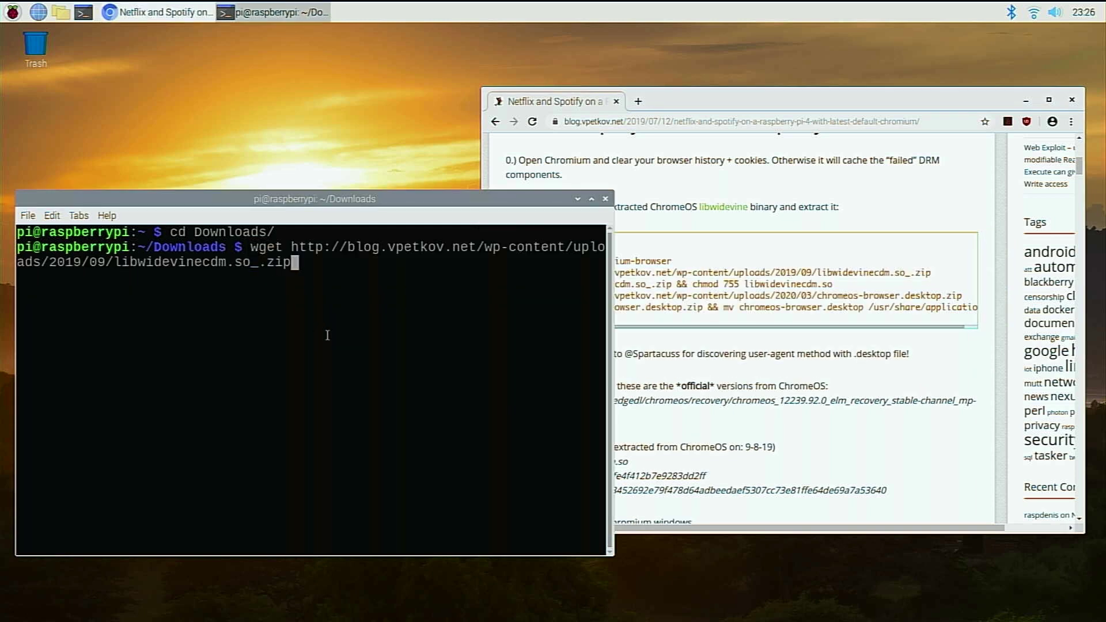
key("Return")
Step: Copy the chromeos-browser.desktop.zip wget command and run it to download that archive
left_click_drag(961, 295, 713, 294)
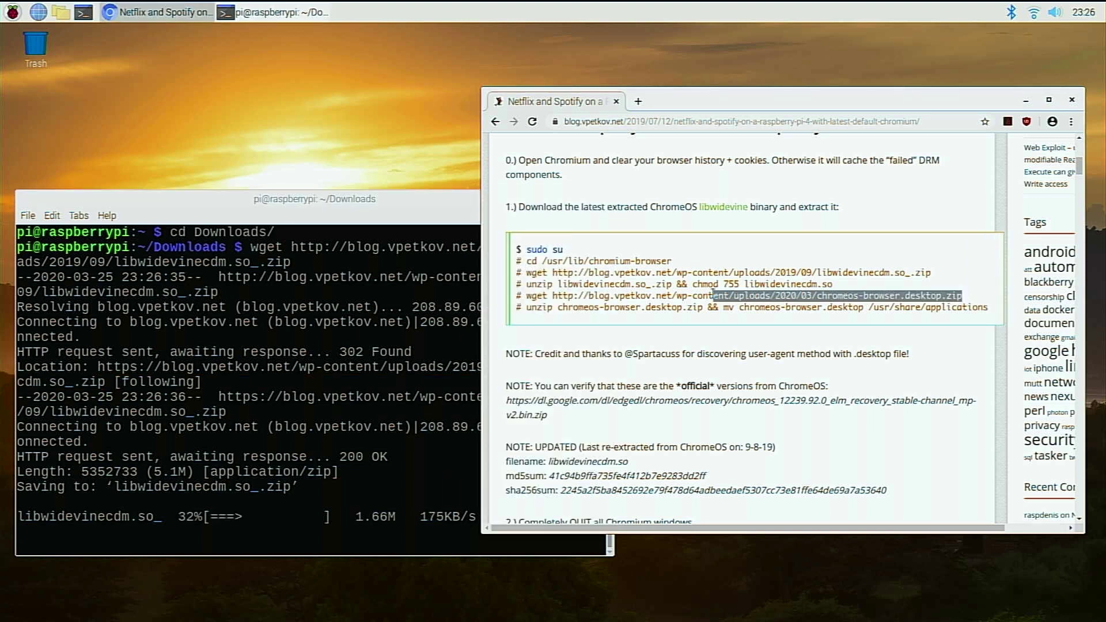
right_click(528, 297)
left_click(539, 306)
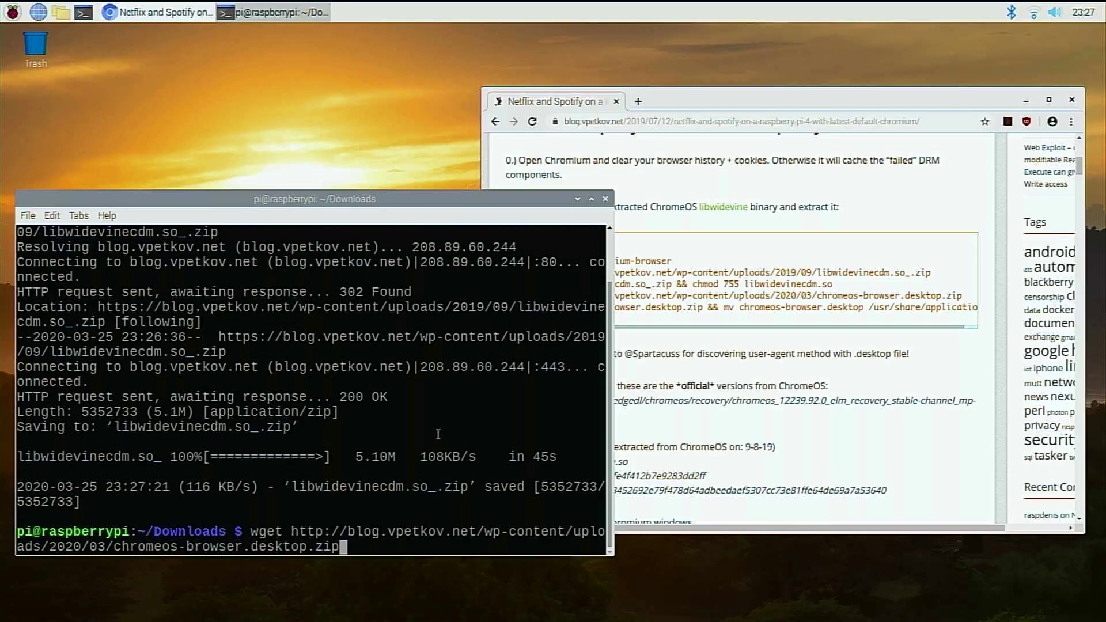
key("Return")
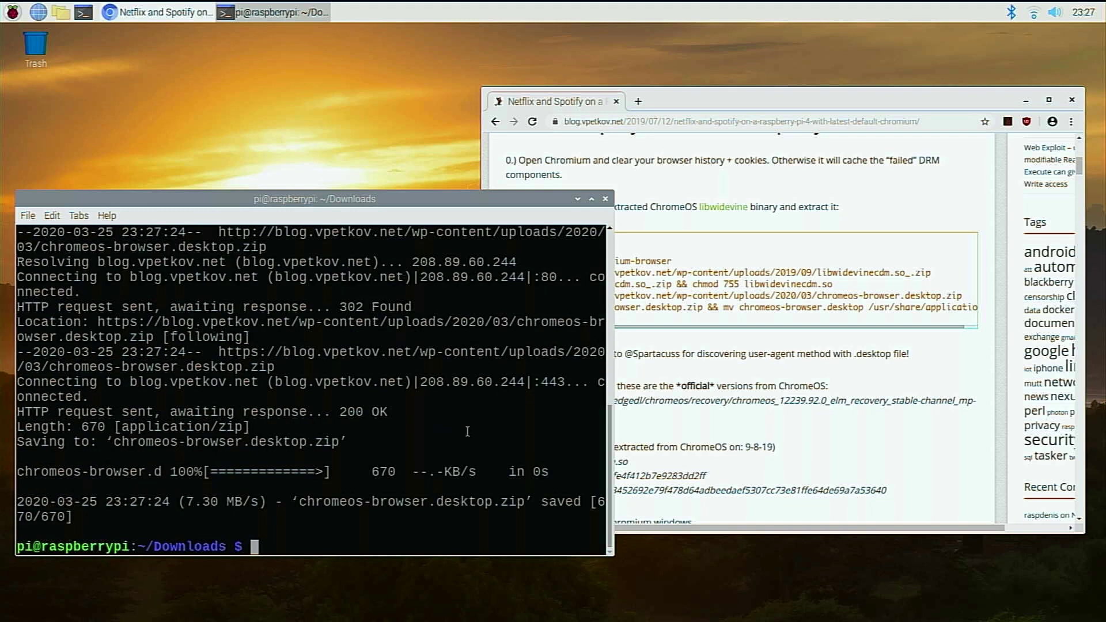
Step: List the Downloads folder to check both zip files are present
type("ls")
key("Return")
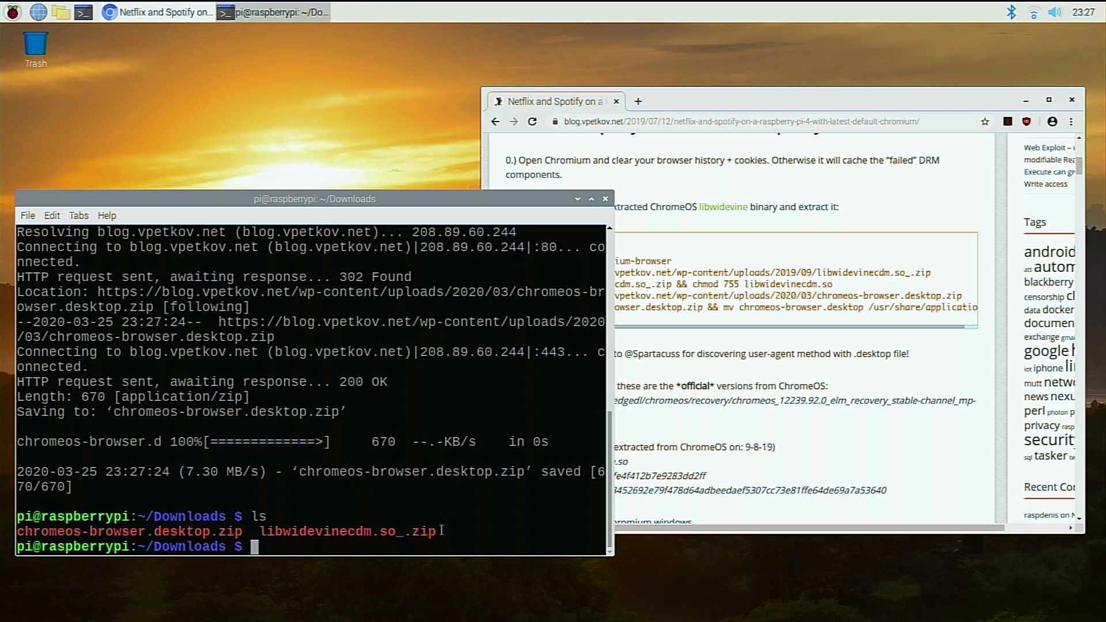
left_click_drag(441, 530, 248, 517)
left_click(316, 521)
Step: Unzip libwidevinecdm.so, chmod it 755, and sudo move it into /usr/lib/chromium-browser/
type("unzip lib")
key("Tab")
key("Return")
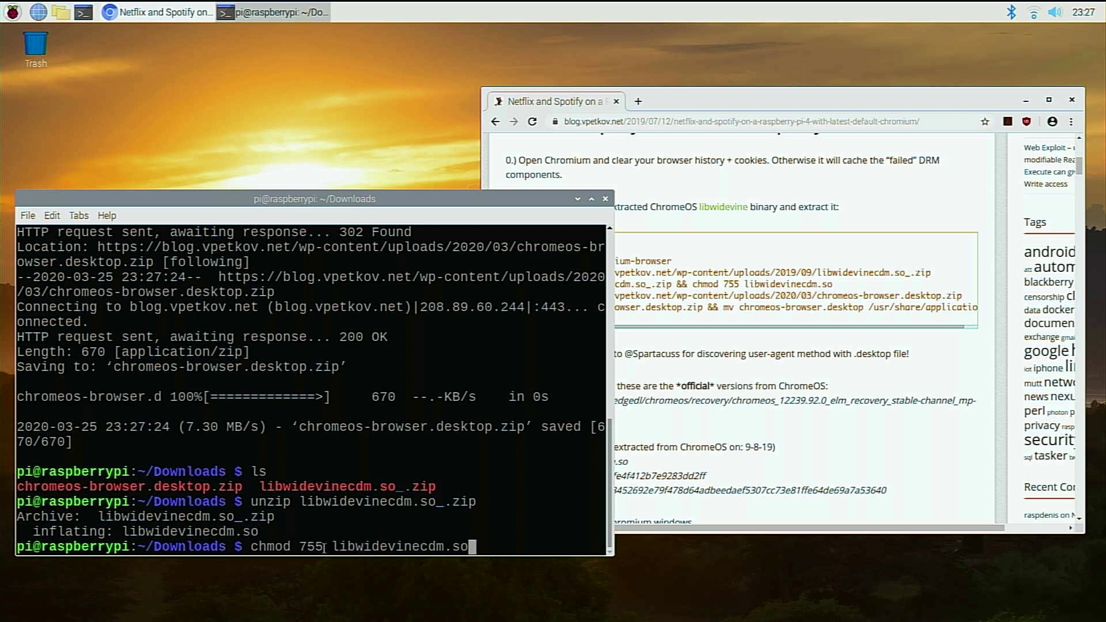
key("Return")
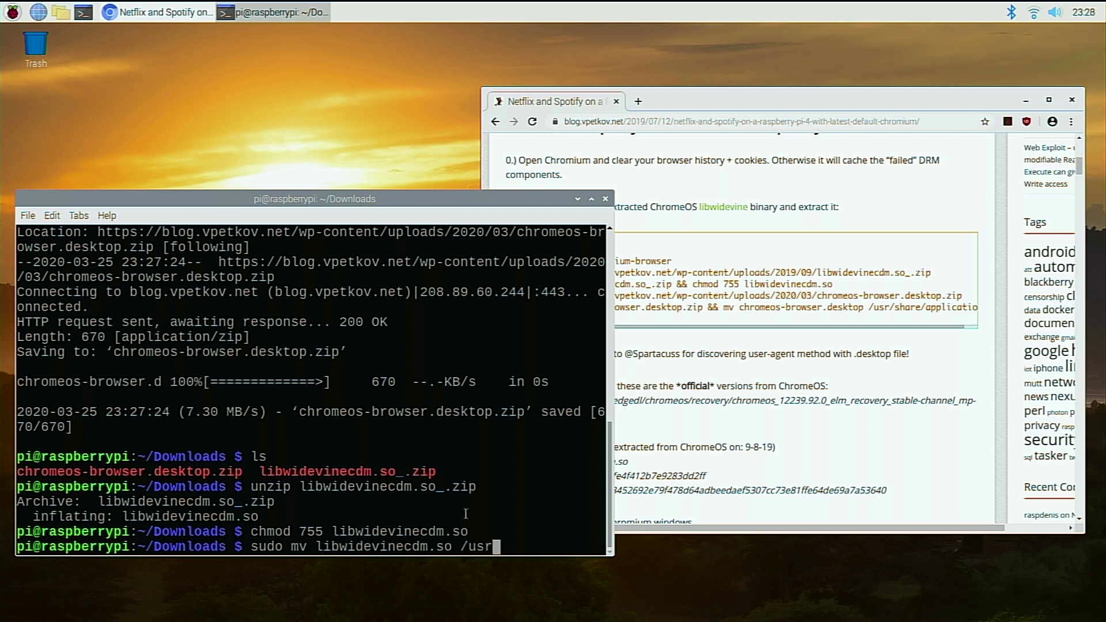
key("Tab")
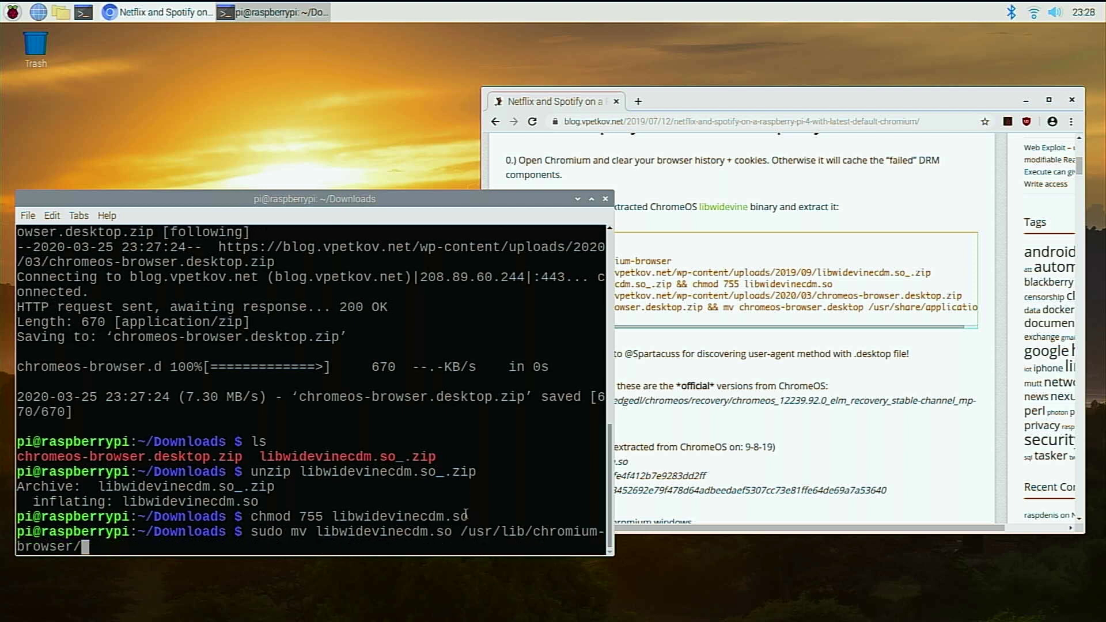
key("Return")
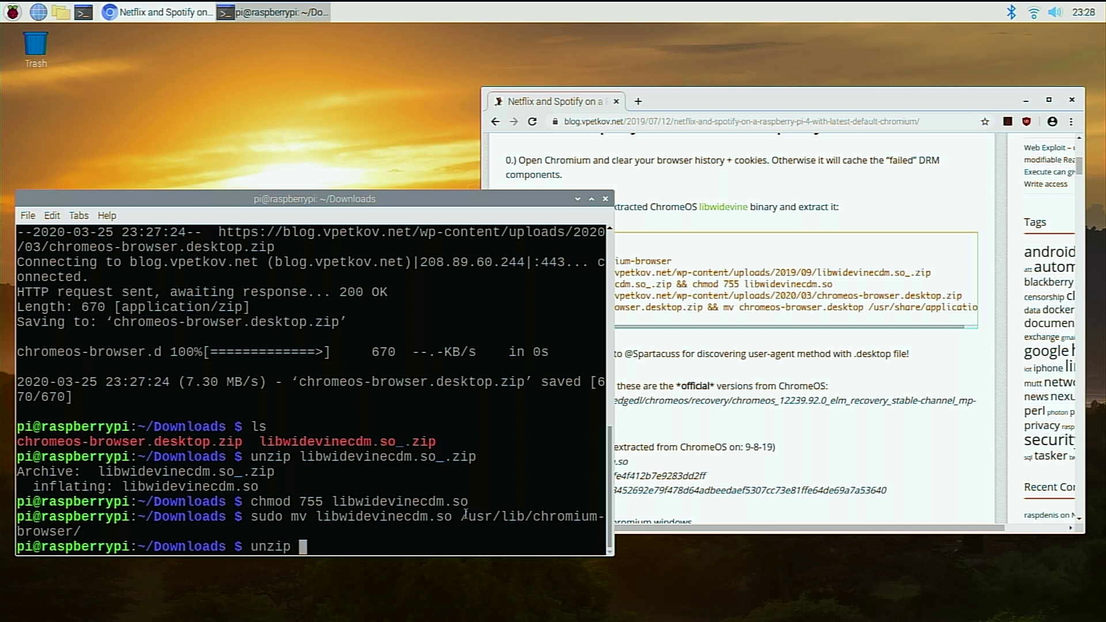
Step: Unzip chromeos-browser.desktop.zip and copy the launcher to ~/Desktop/
key("Return")
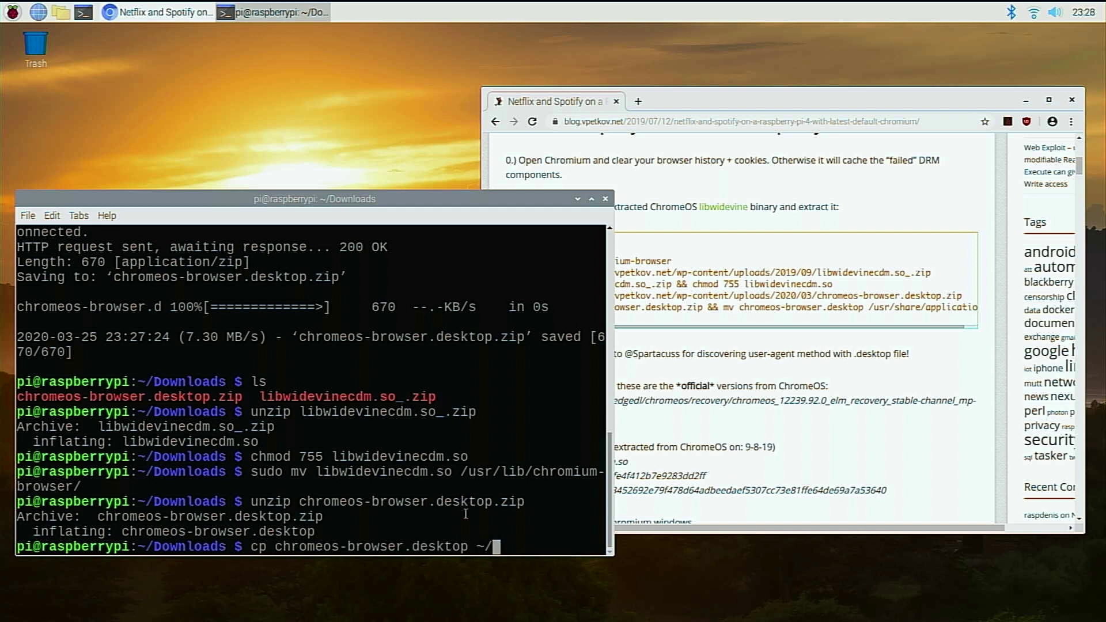
type("top/")
key("Return")
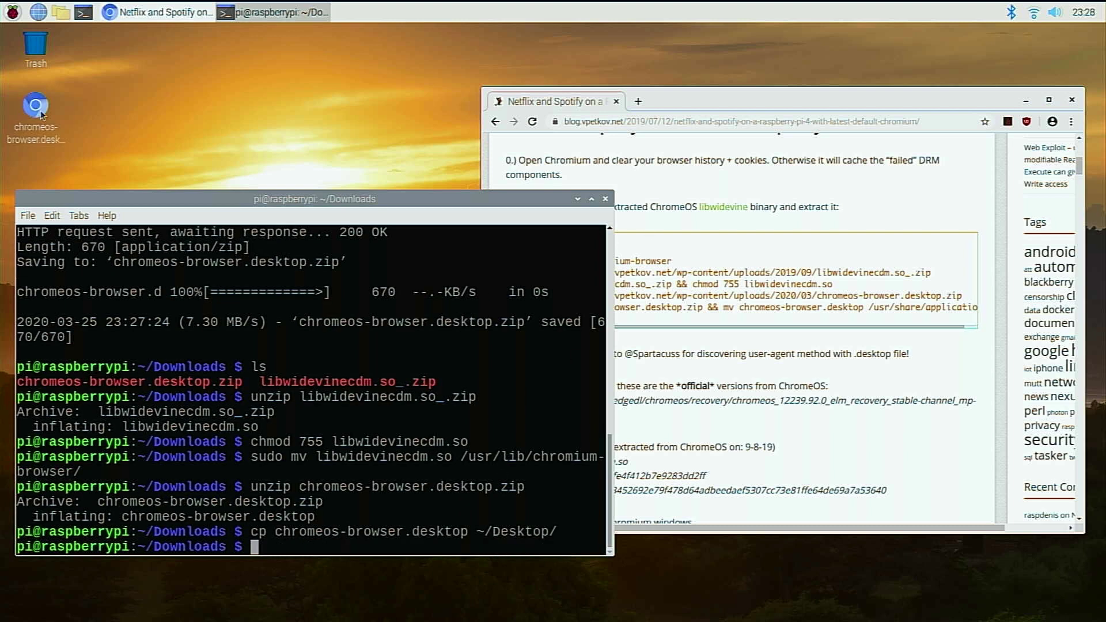
Step: Close the browser and terminal, then run the chromeos-browser launcher from the Desktop
left_click(1073, 99)
left_click(1075, 99)
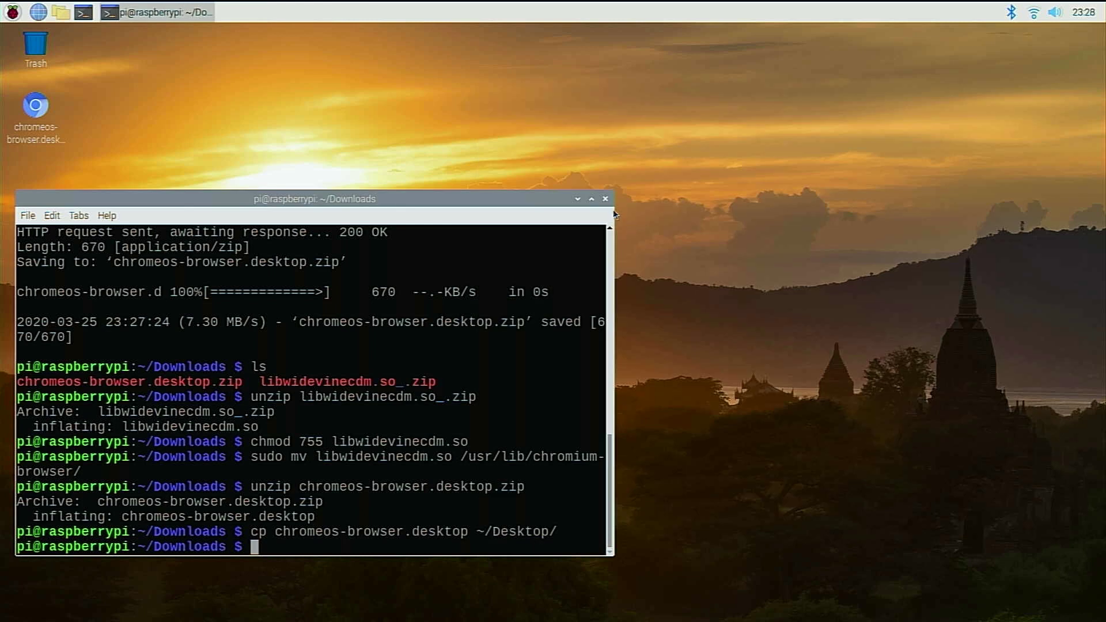
left_click(607, 199)
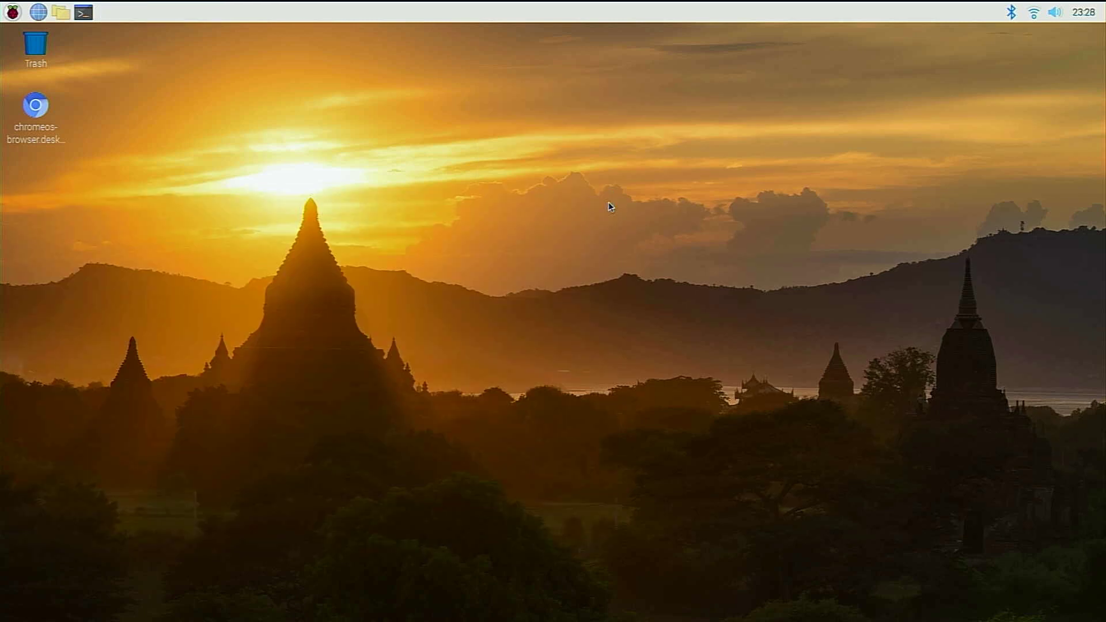
double_click(35, 107)
left_click(393, 346)
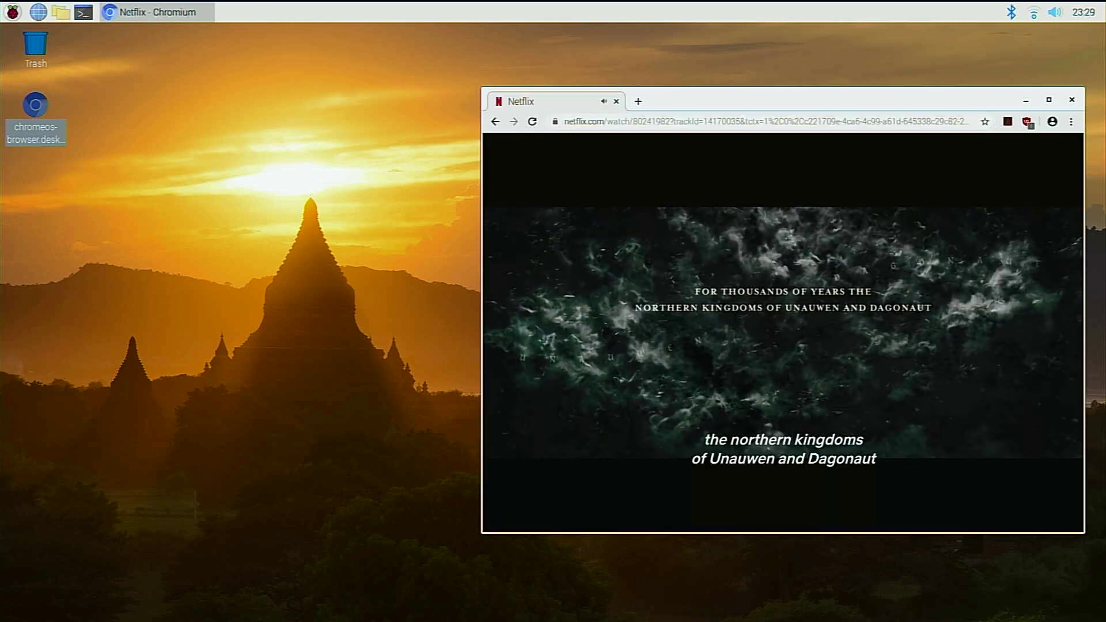
Step: Raise the system volume and maximize the Chromium window
left_click(1054, 12)
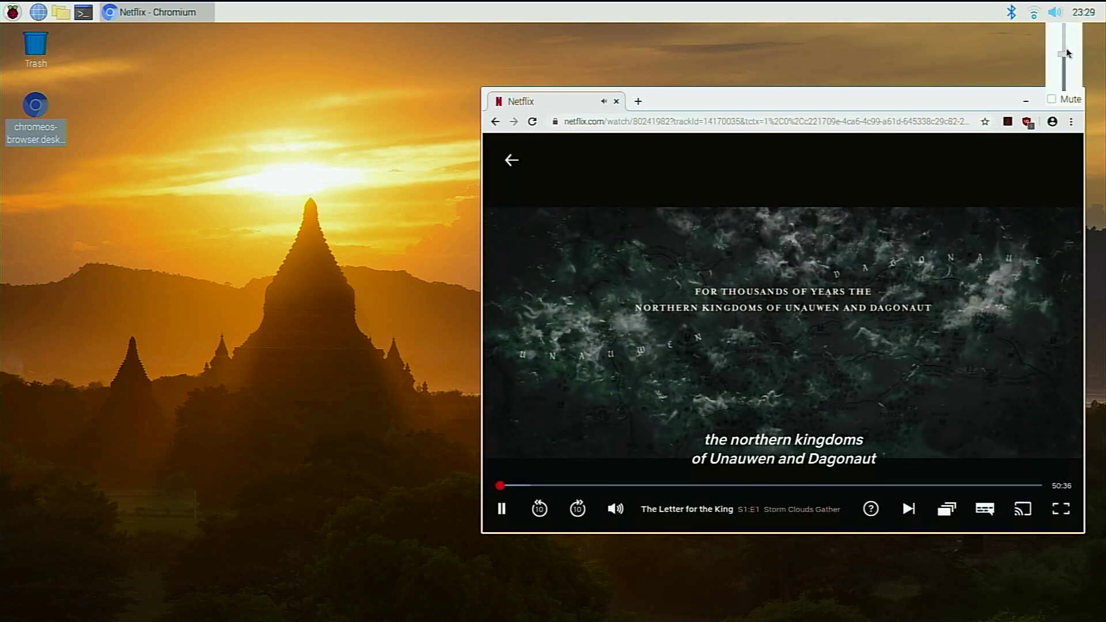
left_click_drag(1065, 53, 1064, 46)
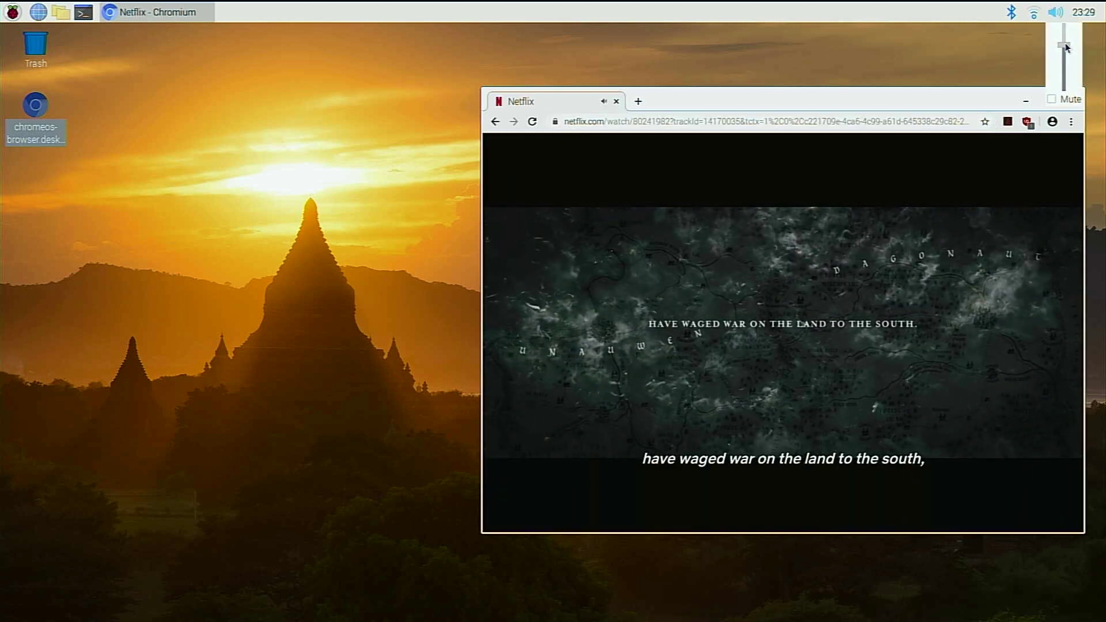
left_click(967, 93)
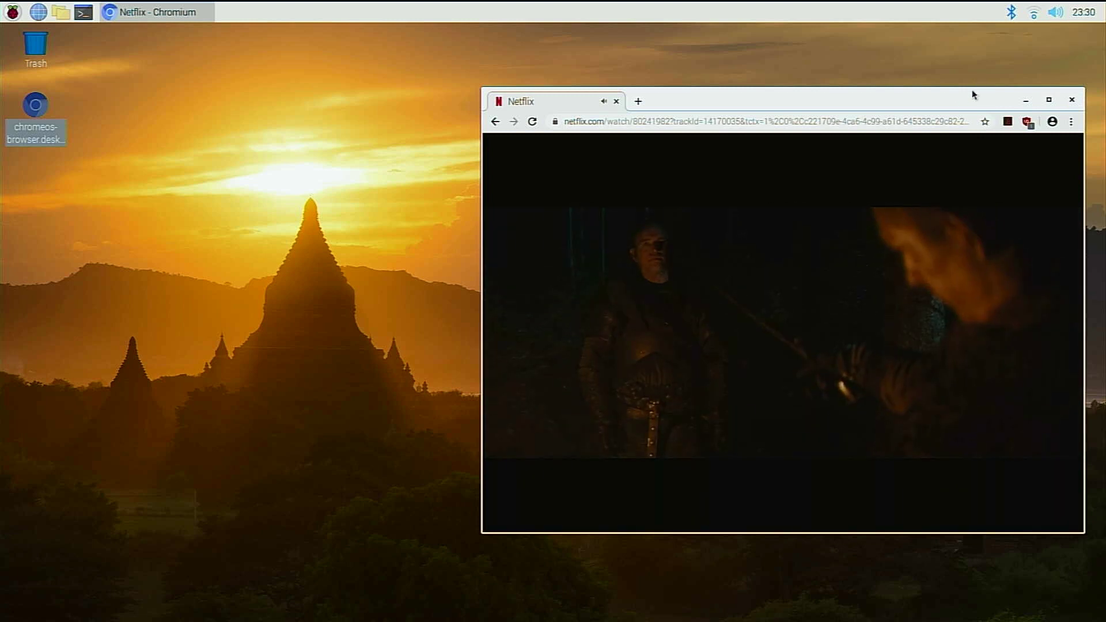
left_click(1047, 100)
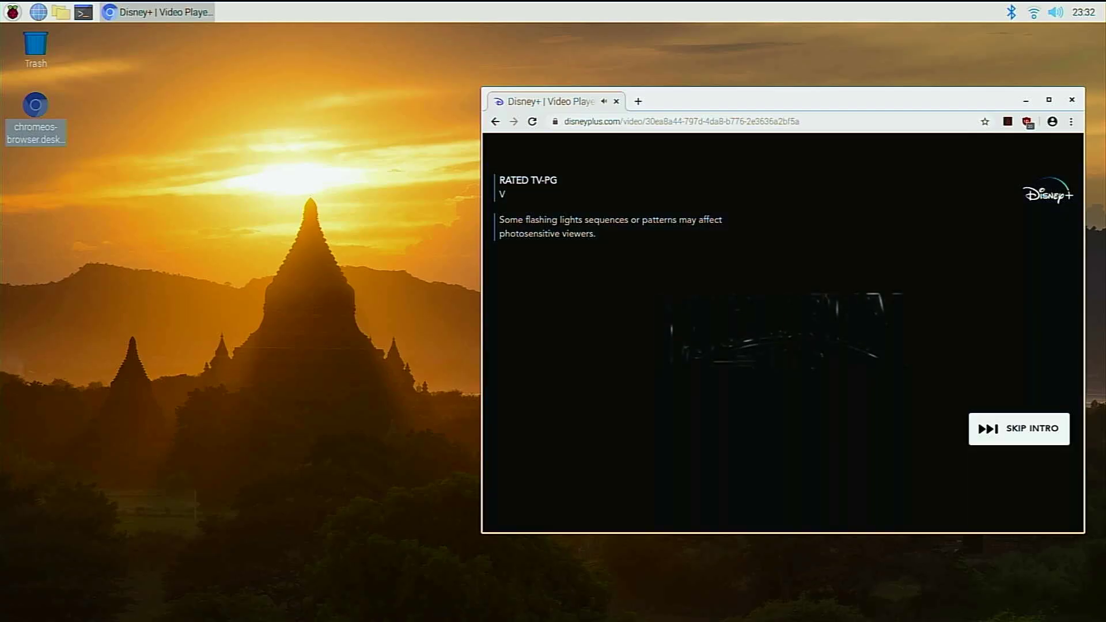
mouse_move(571, 469)
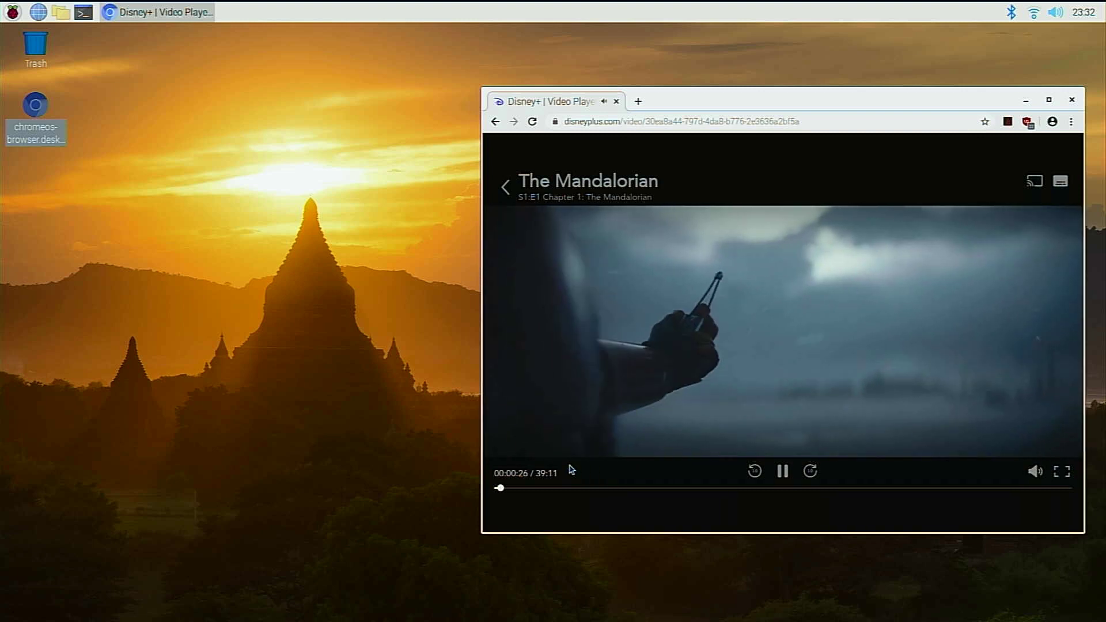
Step: Play The Mandalorian full screen on Disney+ and pause the Bang Bang track on Spotify
left_click(1061, 471)
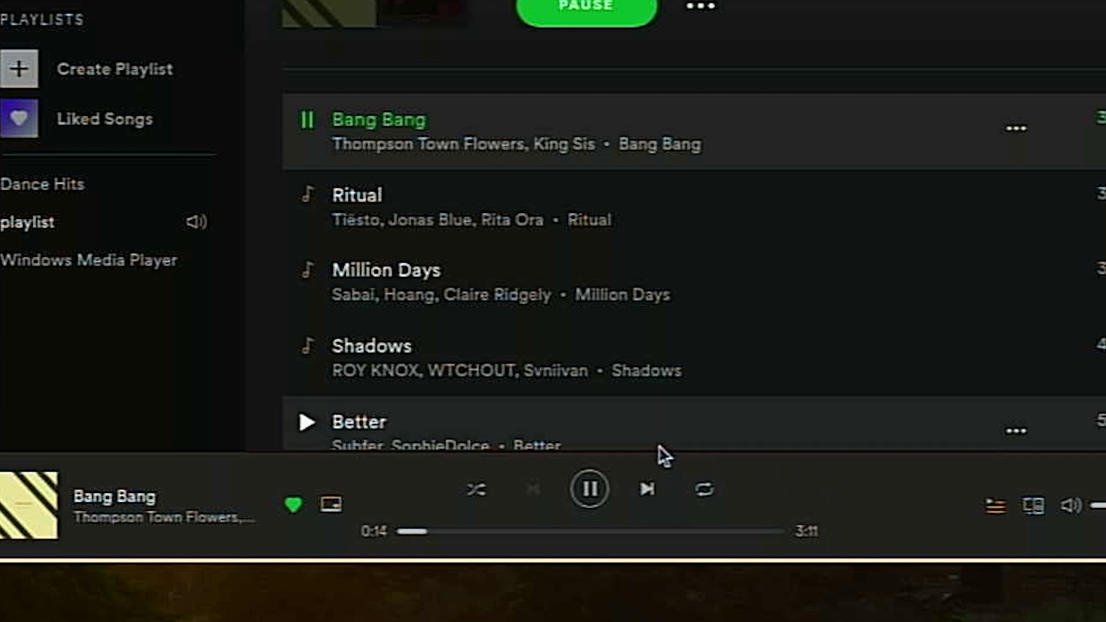
left_click(599, 486)
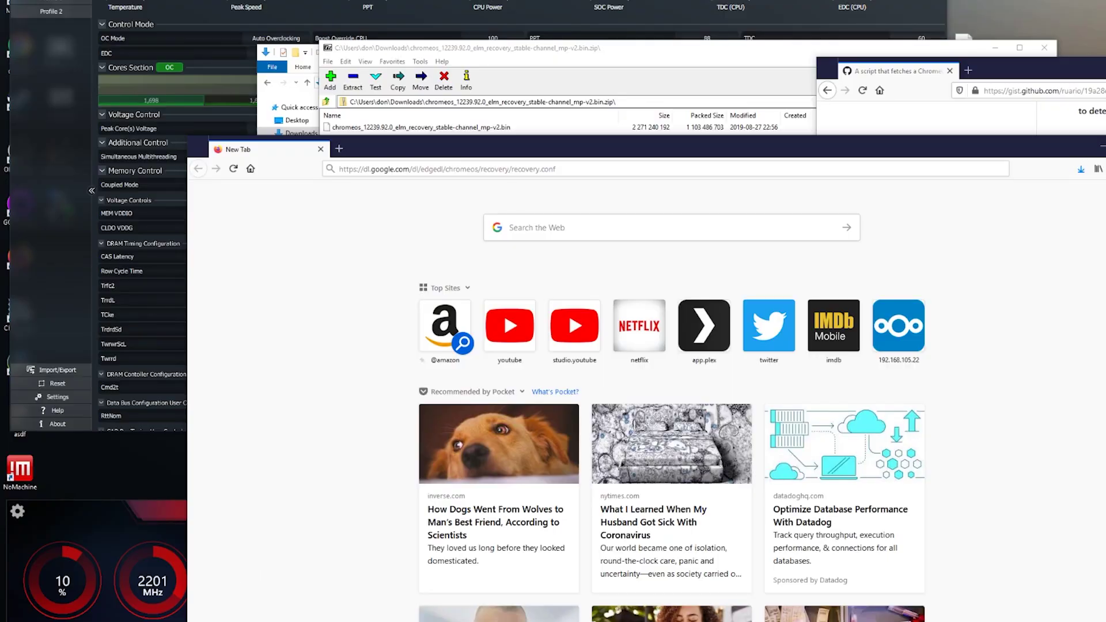
Step: Open recovery(1).conf from Downloads with Notepad++ and look over the first Chromebook entry's lines
left_click(288, 104)
right_click(436, 352)
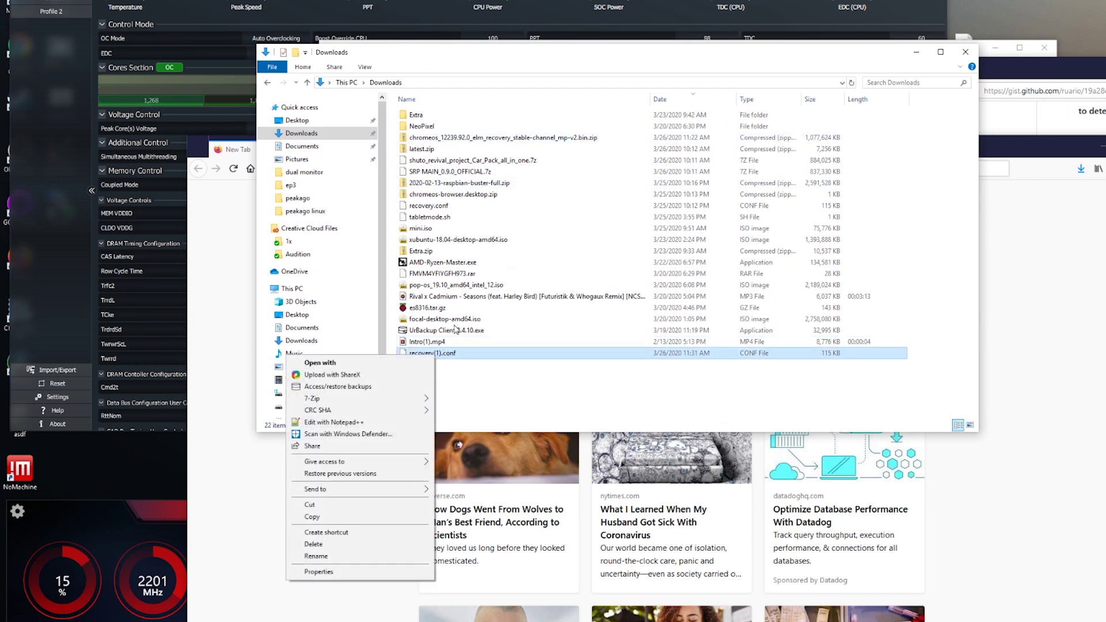
left_click(333, 422)
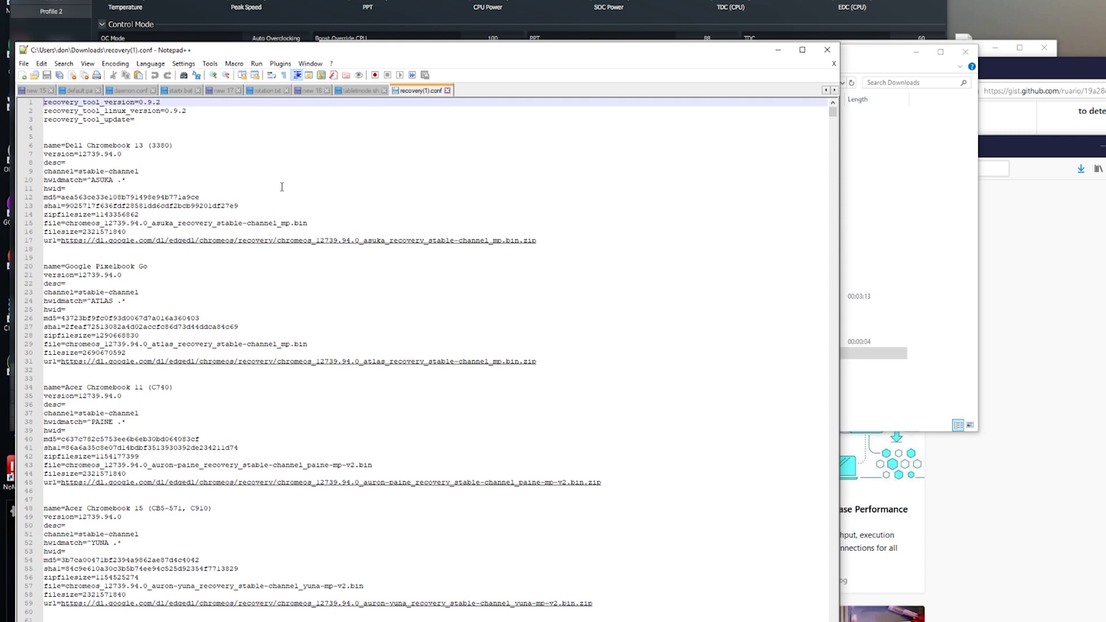
left_click_drag(203, 136, 271, 233)
left_click(353, 189)
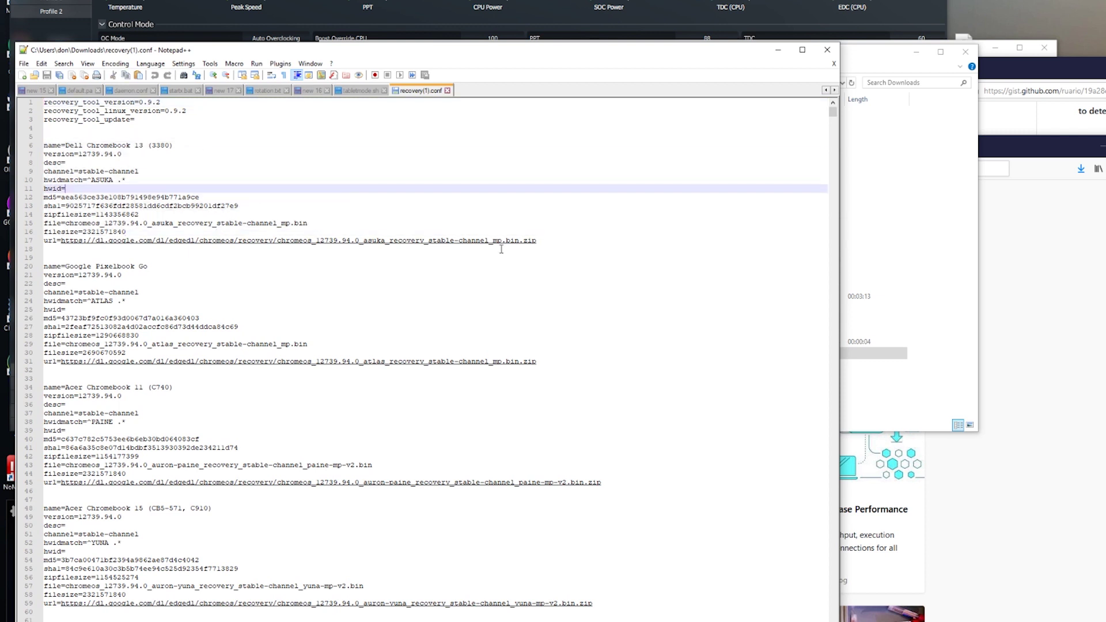
key("alt+Tab")
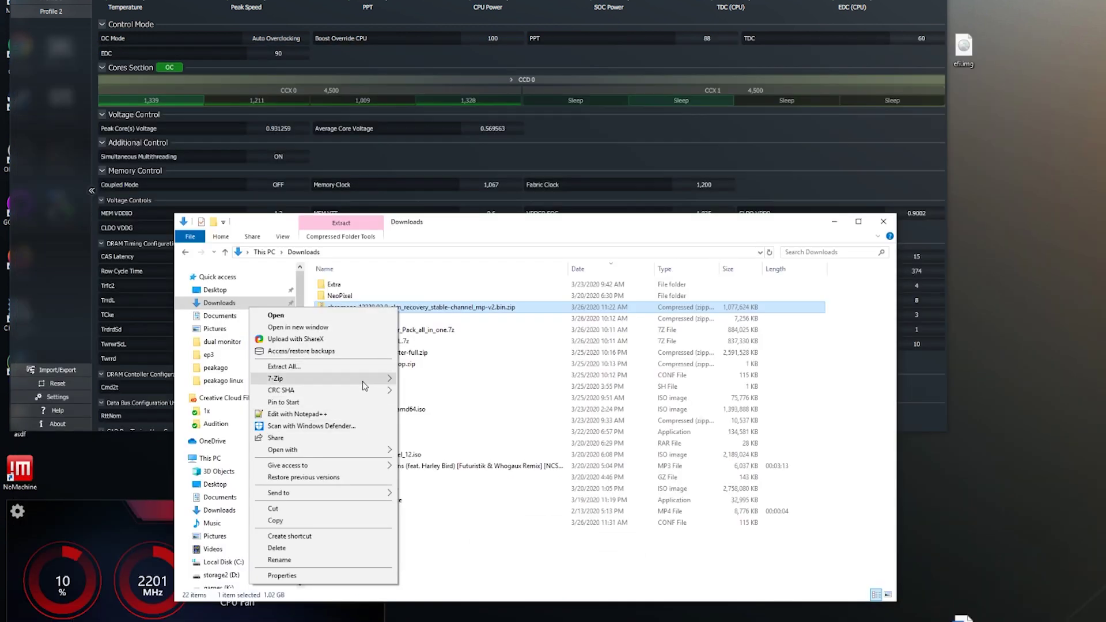
Step: Open the chromeos recovery zip in 7-Zip and extract the recovery .bin into Downloads
mouse_move(365, 378)
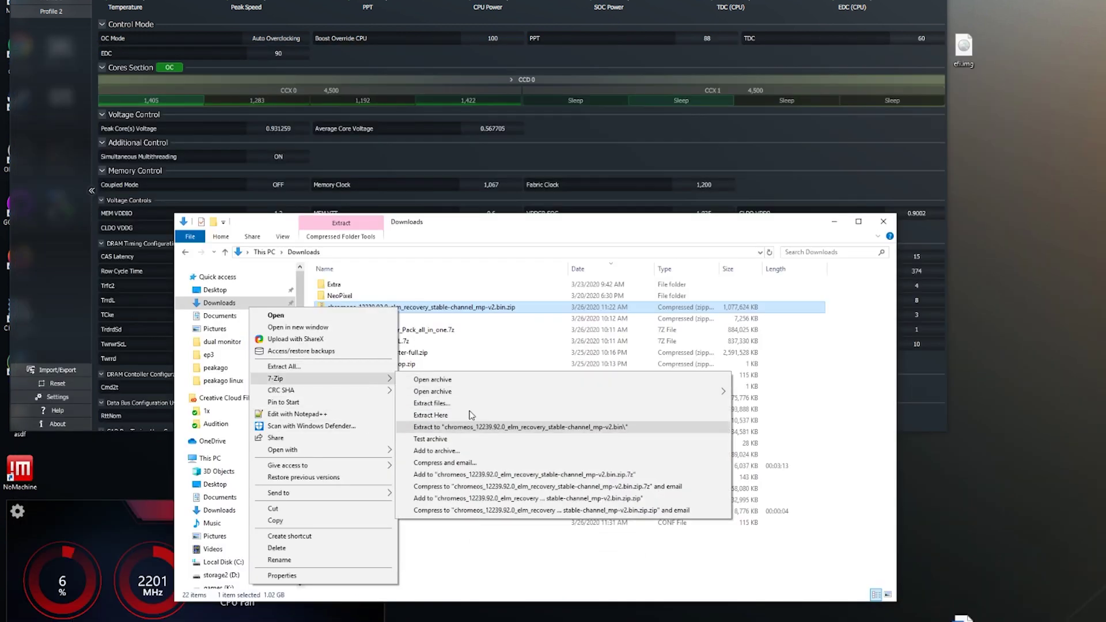
left_click(438, 379)
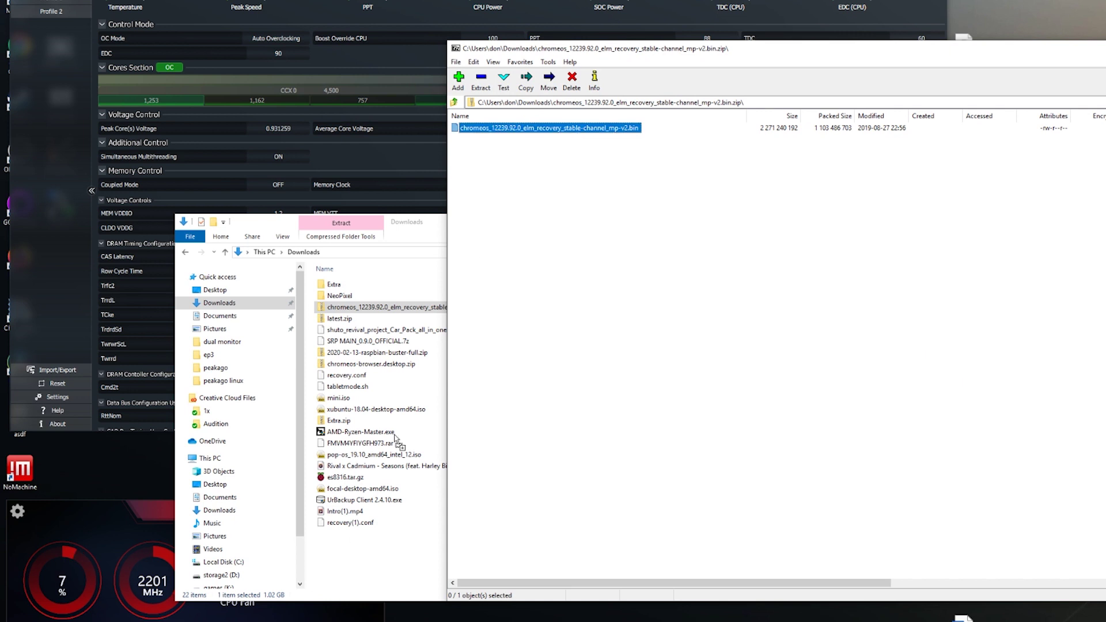
left_click_drag(395, 438, 395, 441)
Step: Open the .bin image in 7-Zip and extract ROOT-A.img into Downloads
right_click(399, 533)
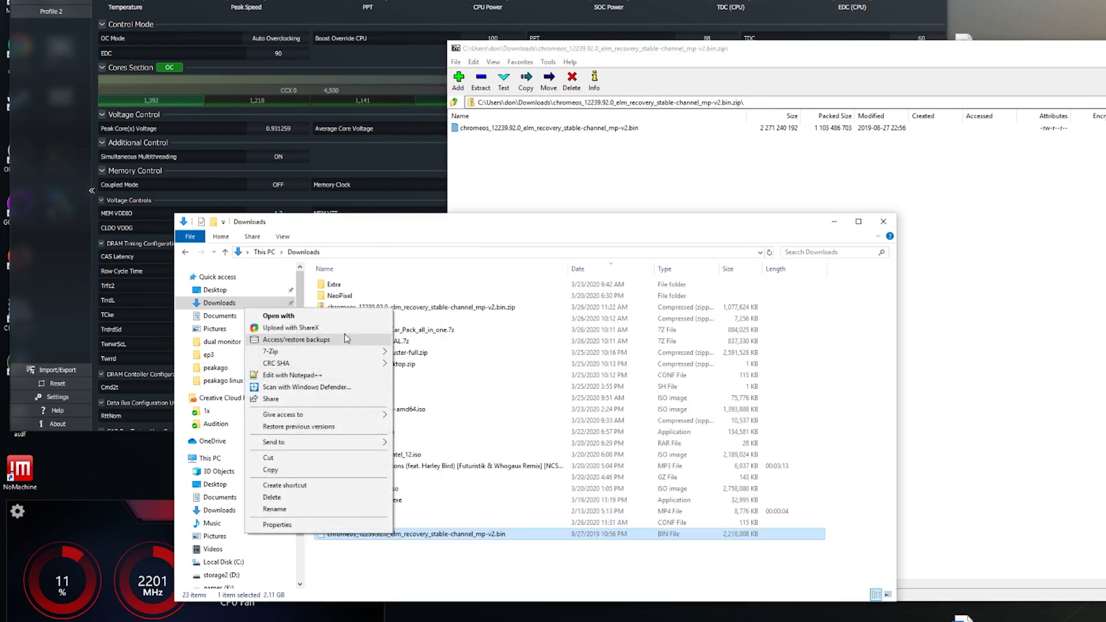
mouse_move(345, 351)
left_click(426, 353)
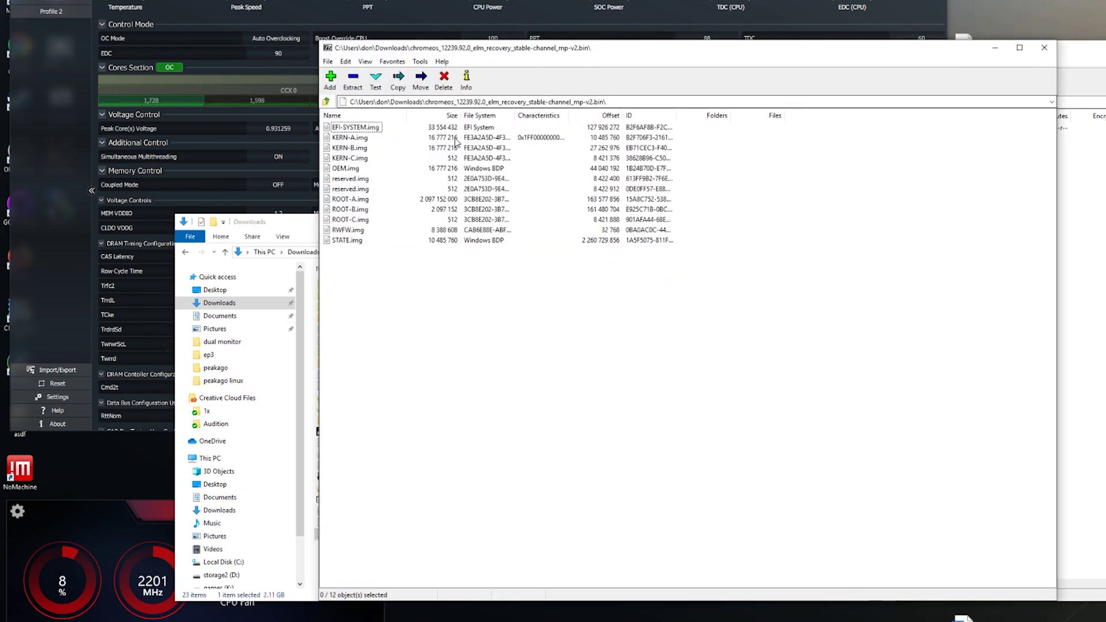
left_click_drag(540, 54, 635, 0)
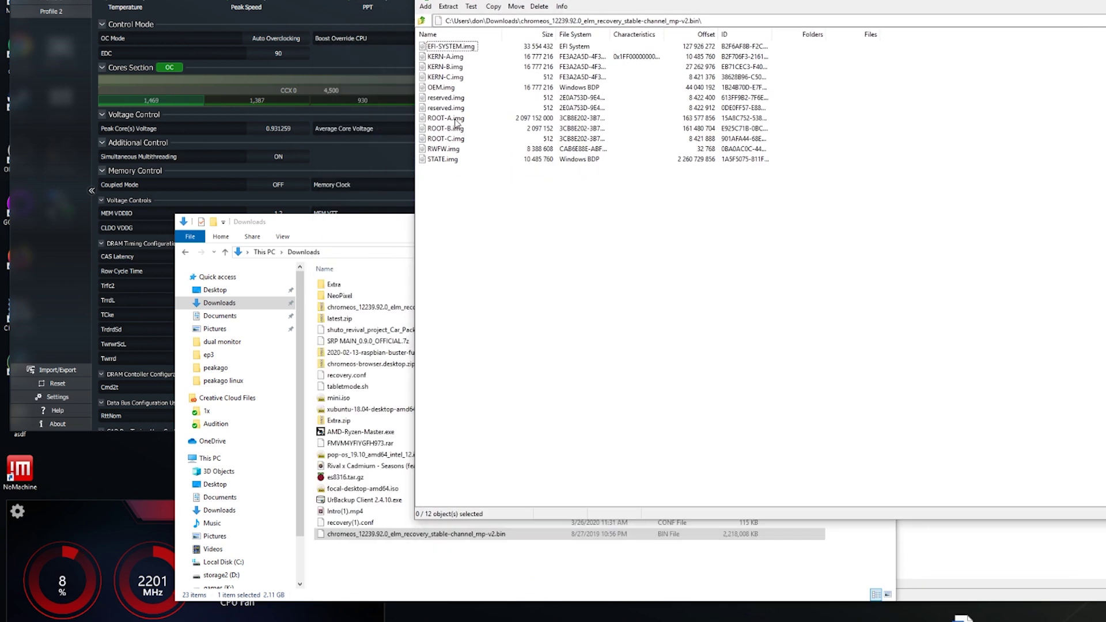
left_click_drag(433, 121, 350, 561)
Step: Open ROOT-A.img, browse to opt\google\chrome, and extract libwidevinecdm.so into Downloads
right_click(347, 546)
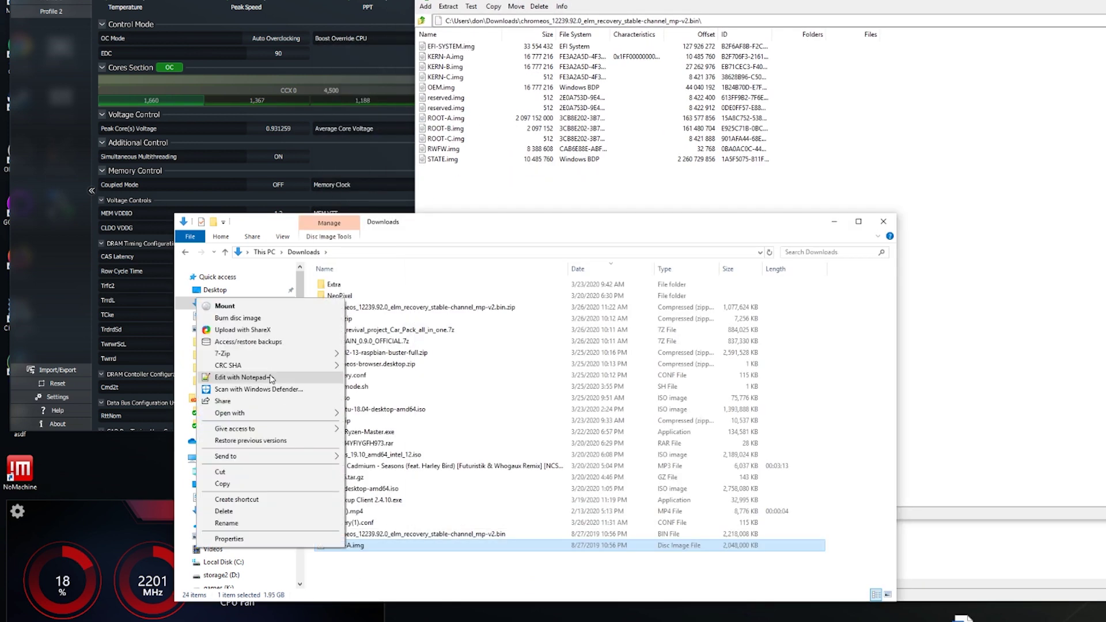
mouse_move(308, 357)
left_click(426, 353)
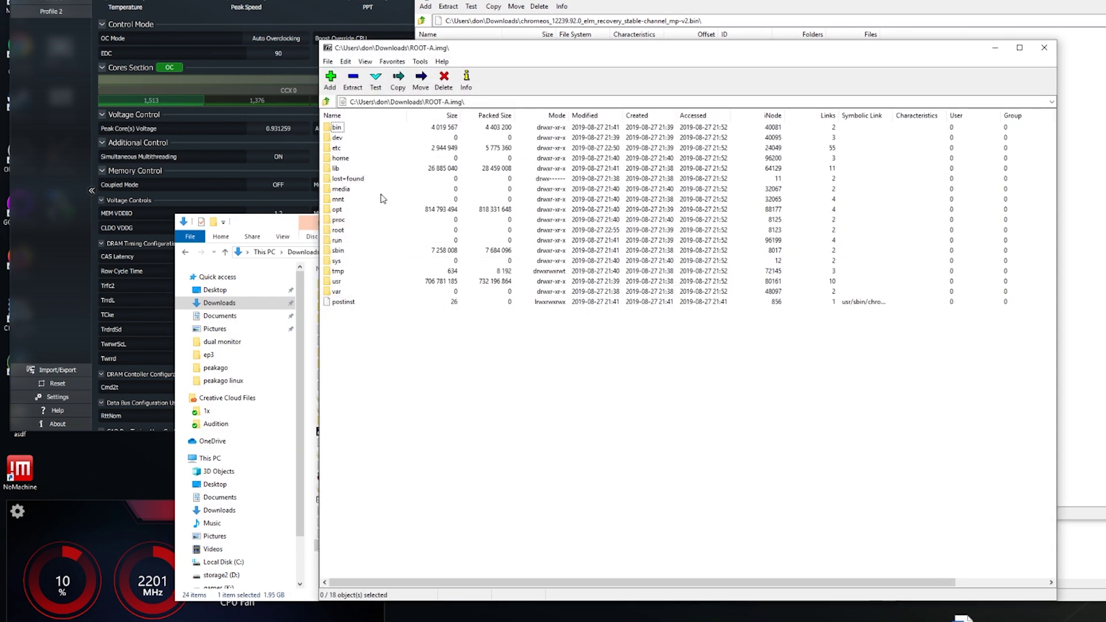
double_click(337, 210)
double_click(342, 137)
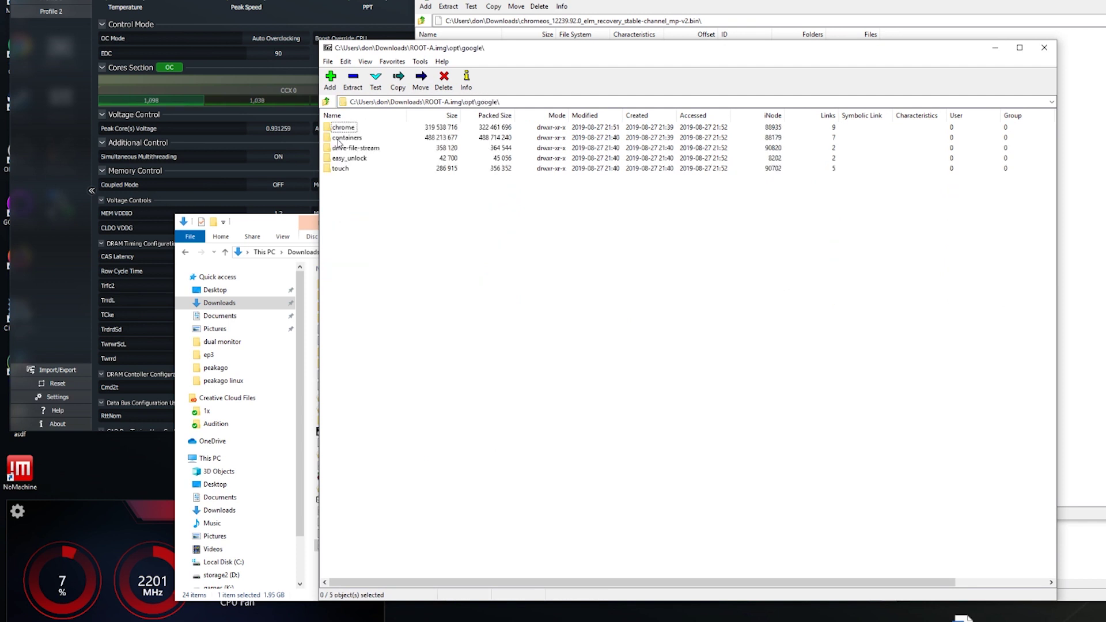
double_click(344, 128)
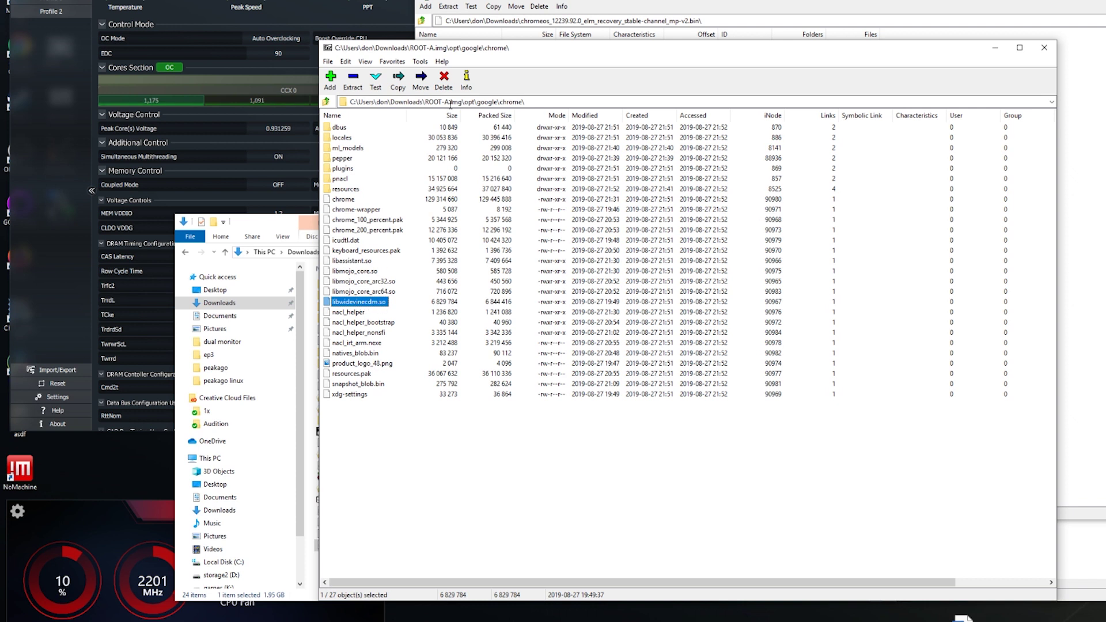
left_click_drag(496, 56, 571, 42)
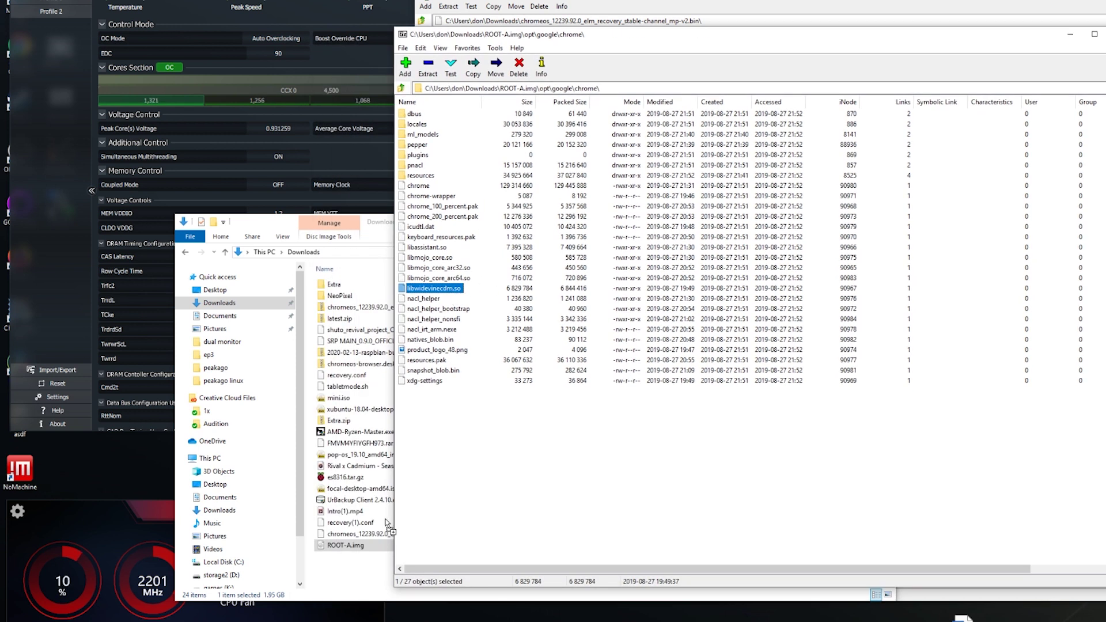
left_click_drag(386, 524, 345, 576)
left_click(363, 569)
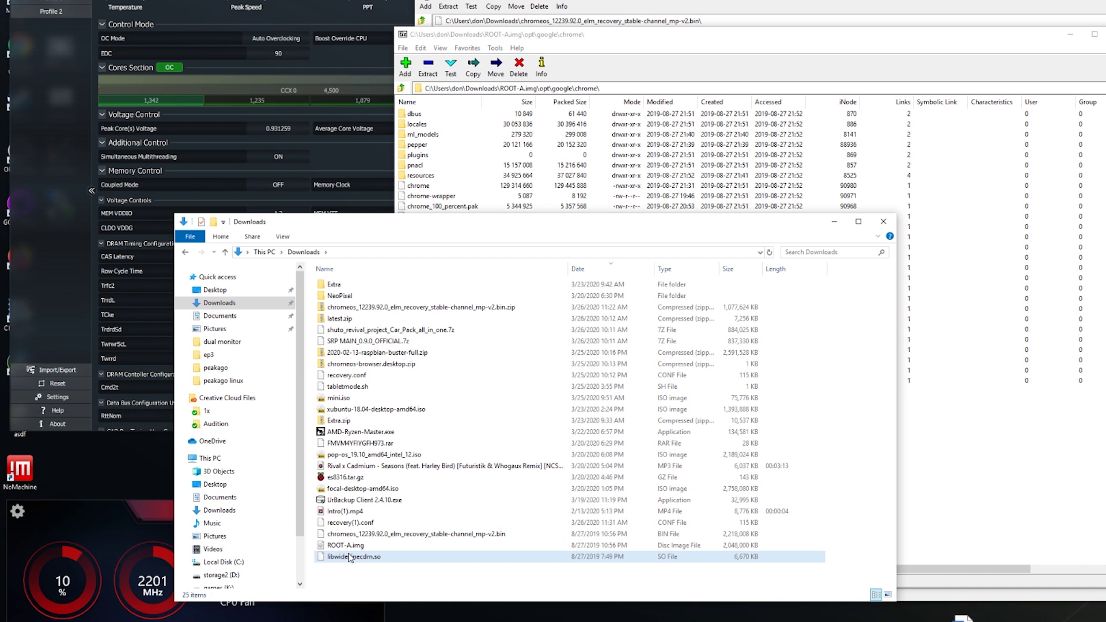